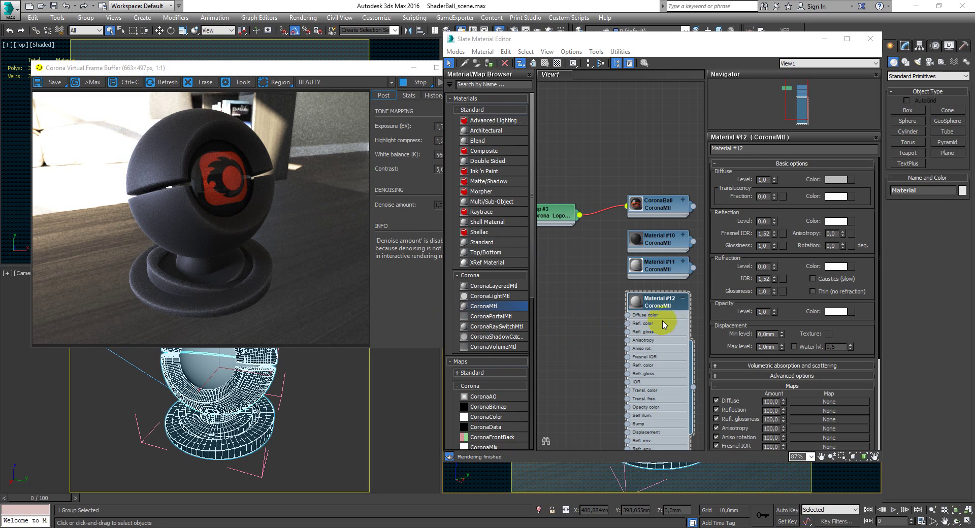
# Assign the CoronaMtl Material #12 to the selected shader ball.
pyautogui.click(665, 305)
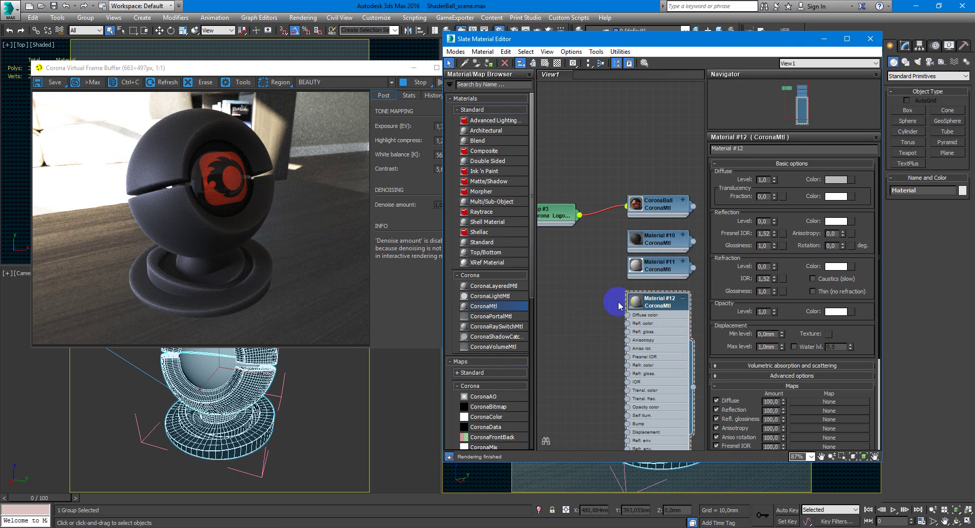
pyautogui.click(489, 64)
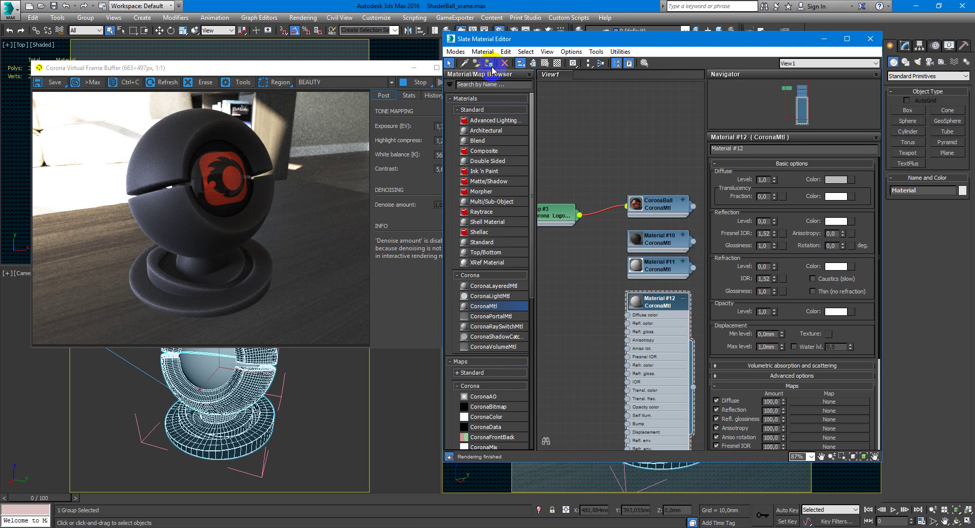
# Set Material #12's diffuse colour to near-black, RGB 4, 4, 4.
pyautogui.click(259, 412)
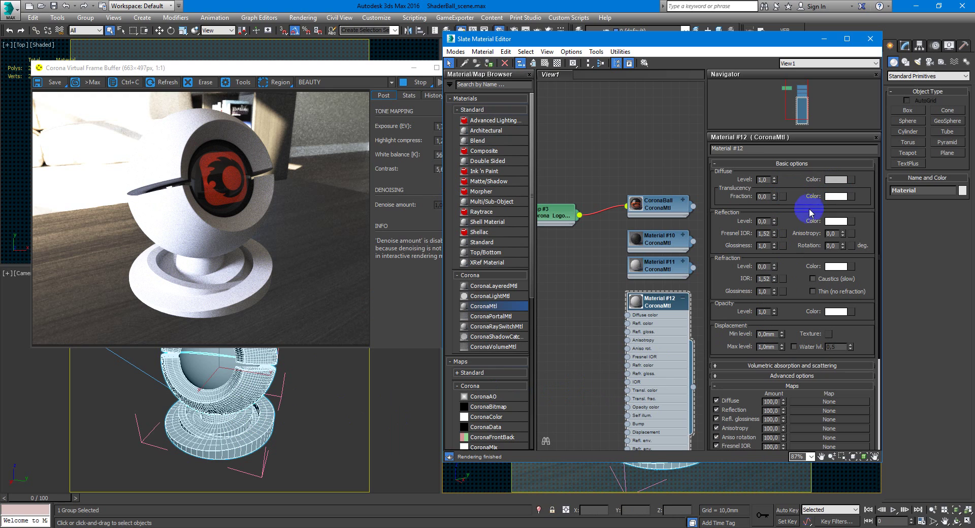
pyautogui.click(836, 180)
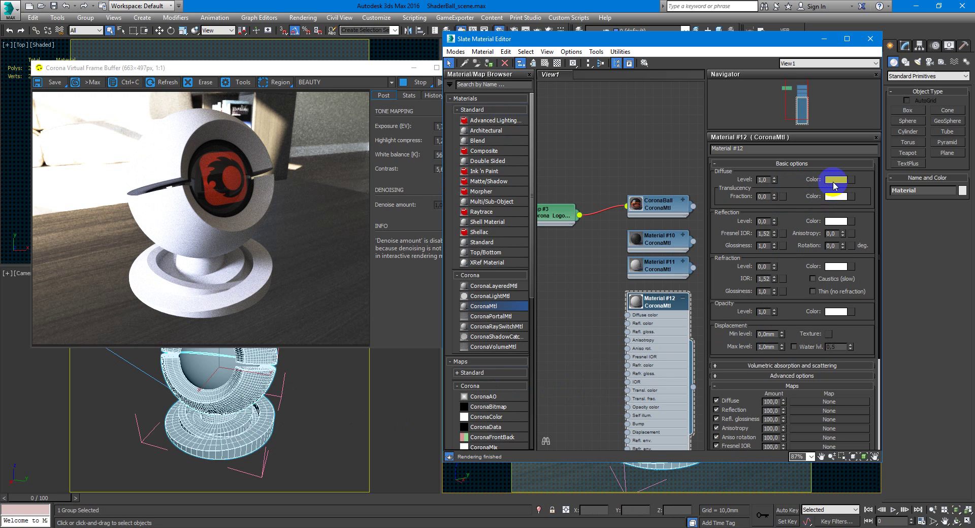
pyautogui.moveTo(417, 117)
pyautogui.mouseDown()
pyautogui.moveTo(418, 127)
pyautogui.moveTo(413, 119)
pyautogui.mouseUp()
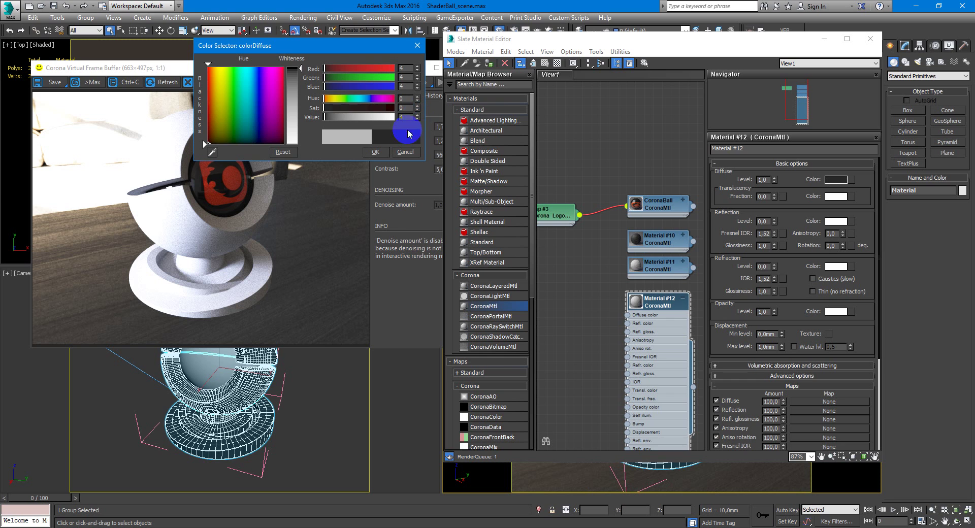
pyautogui.click(386, 150)
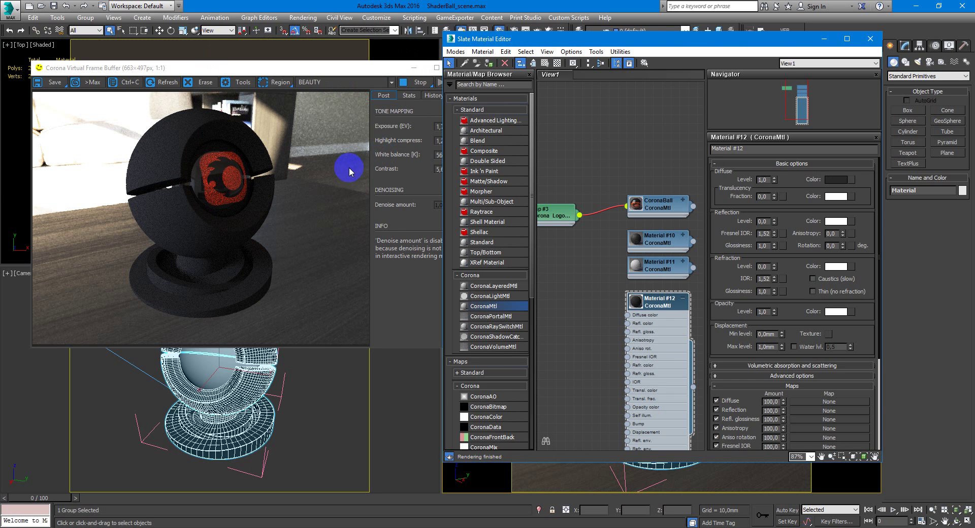
# Set reflection level to 0,25 and lower reflection glossiness to 0,15.
pyautogui.click(766, 222)
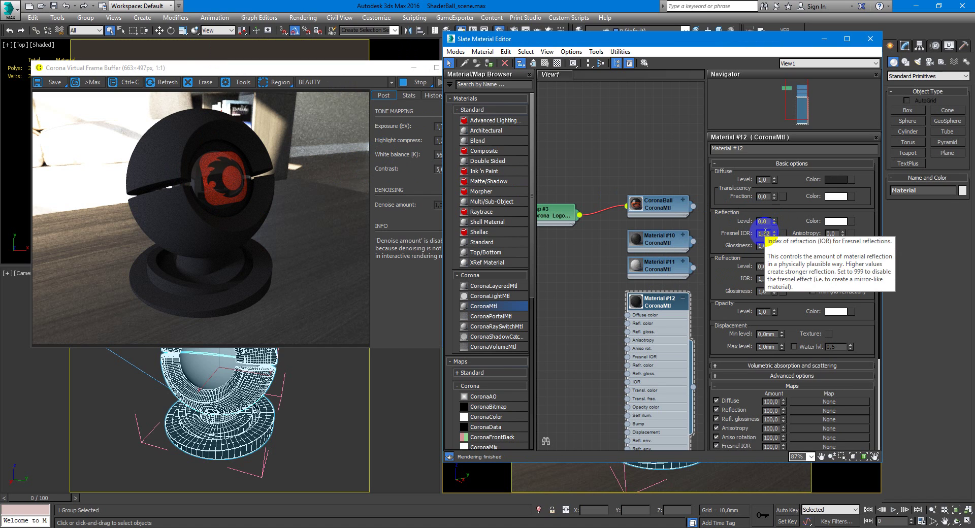
pyautogui.write('0,23')
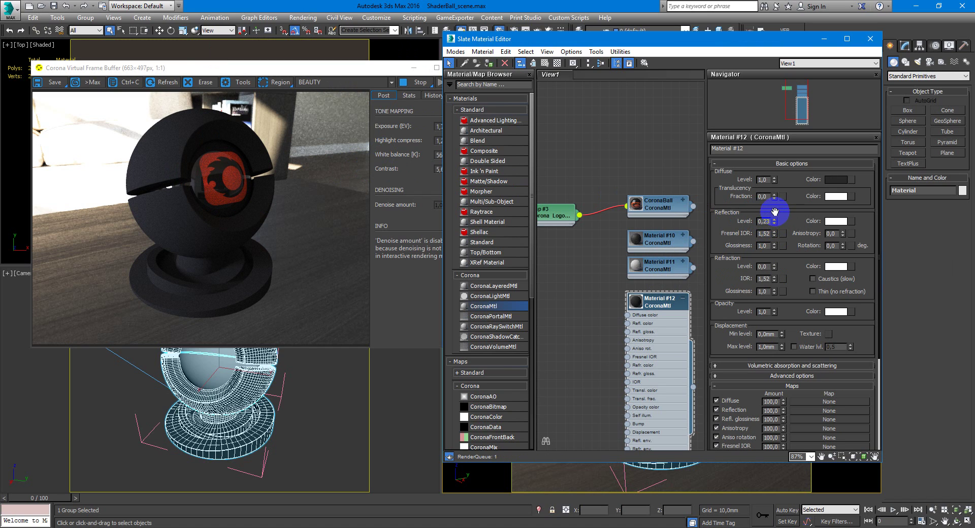
pyautogui.press('Return')
pyautogui.click(775, 220)
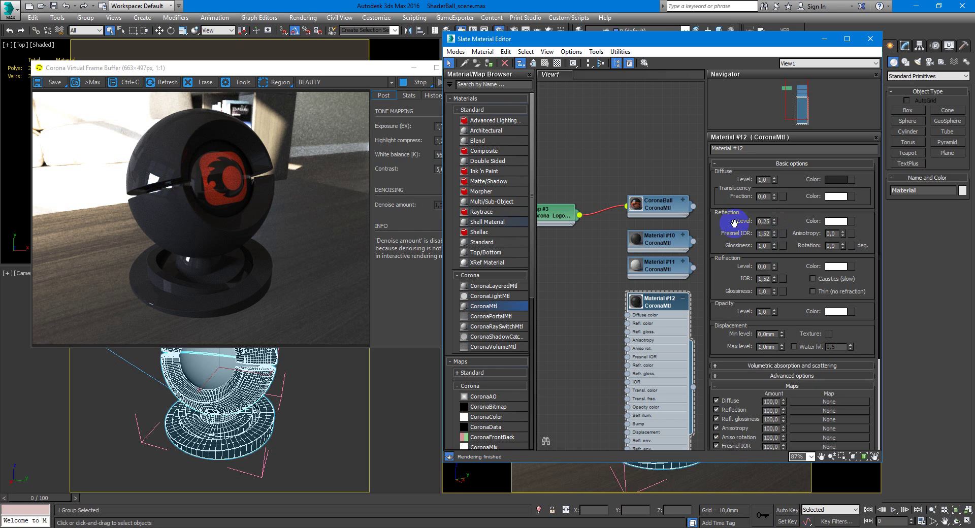
pyautogui.moveTo(774, 245)
pyautogui.mouseDown()
pyautogui.moveTo(773, 262)
pyautogui.moveTo(775, 244)
pyautogui.moveTo(776, 254)
pyautogui.mouseUp()
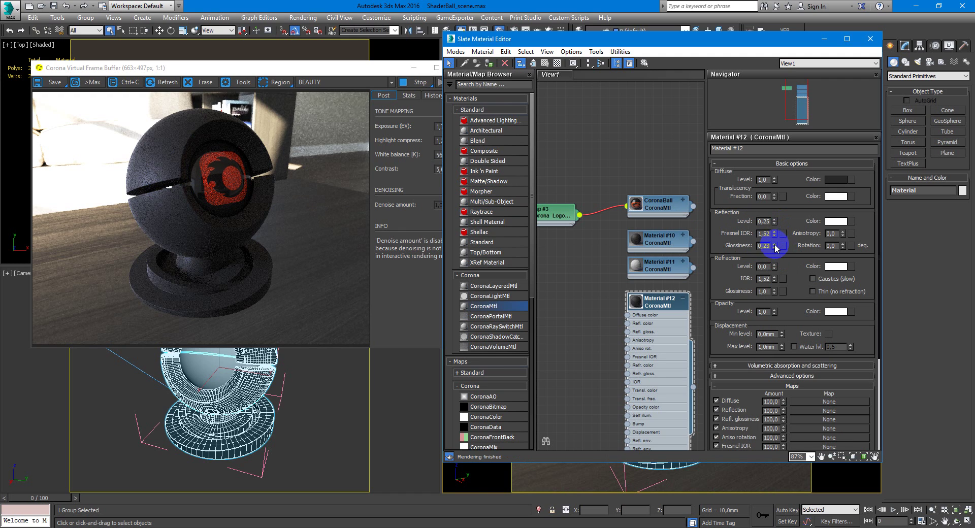
pyautogui.moveTo(775, 249); pyautogui.dragTo(776, 250)
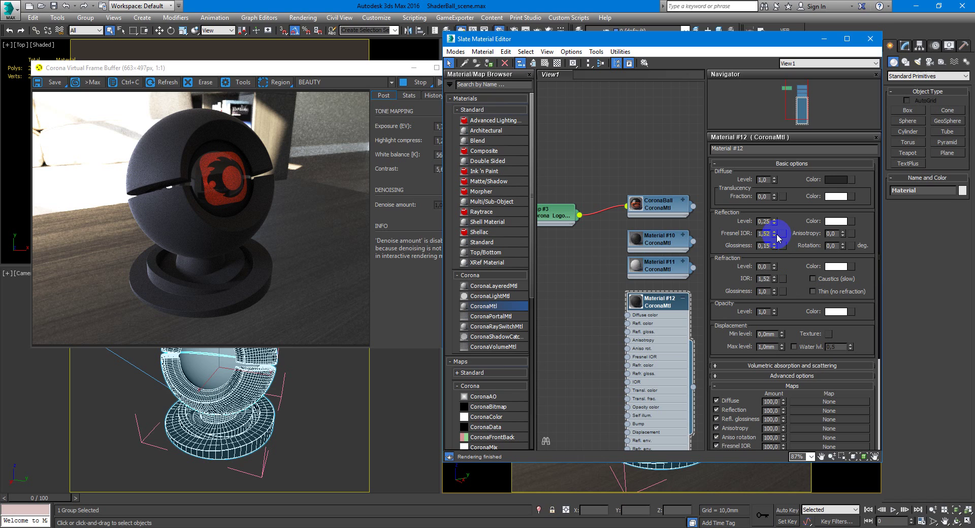
# Raise the reflection Fresnel IOR from 1,52 to 1,9.
pyautogui.moveTo(776, 235); pyautogui.dragTo(774, 238)
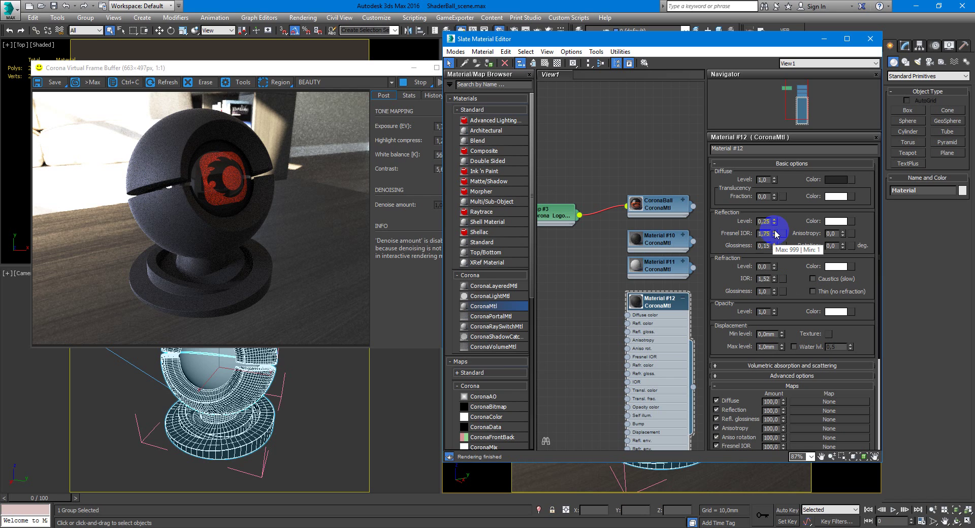
pyautogui.moveTo(775, 235); pyautogui.dragTo(760, 240)
pyautogui.write('1,')
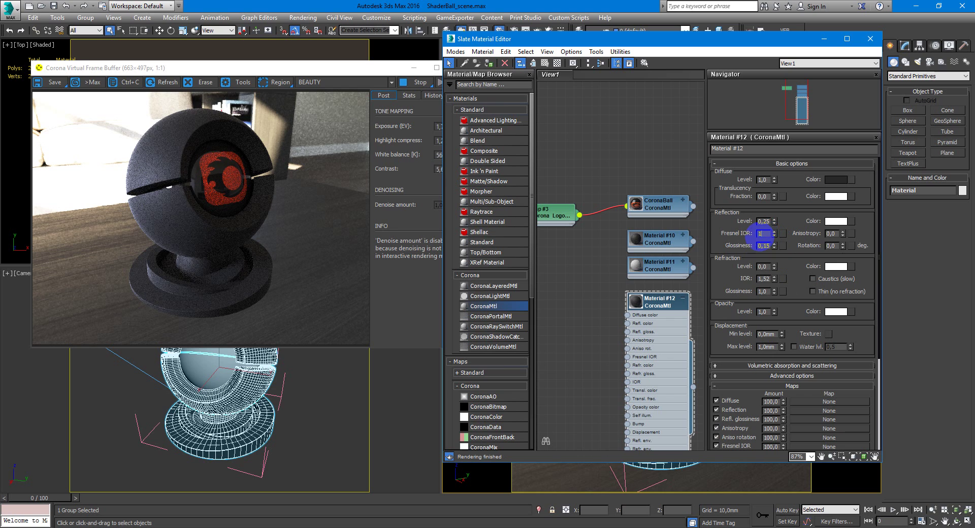
pyautogui.press('Return')
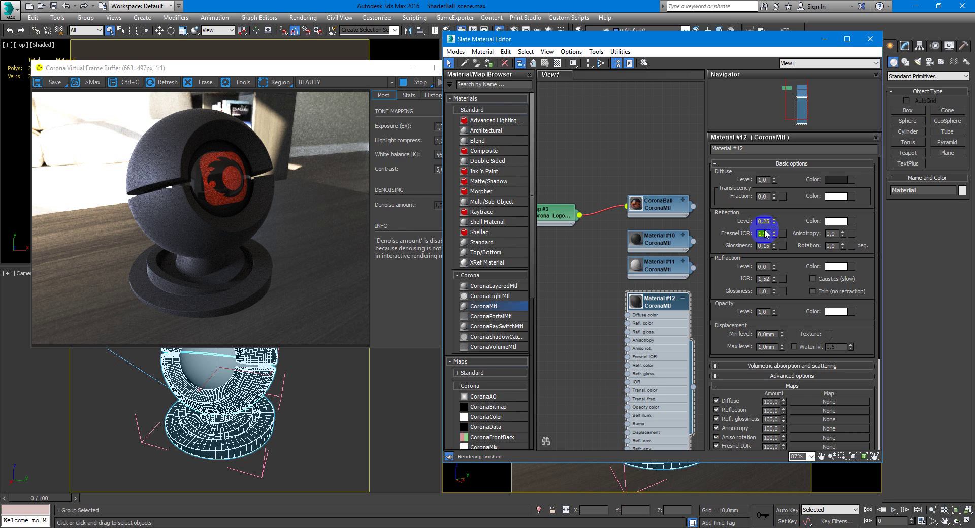
pyautogui.moveTo(724, 235); pyautogui.dragTo(725, 209)
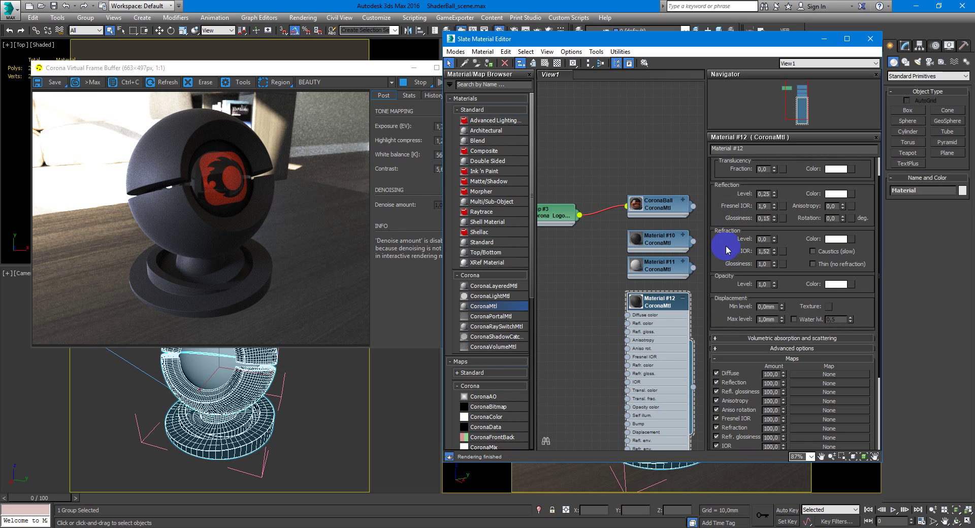
# Set opacity level to 0,0 and the volumetric scattering colour to dark grey RGB 15, 15, 15.
pyautogui.click(794, 339)
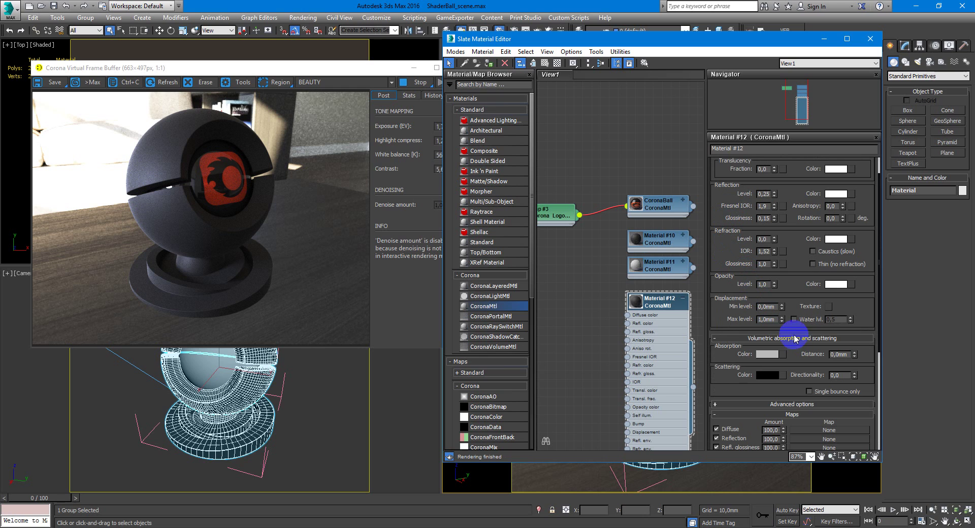
pyautogui.rightClick(774, 286)
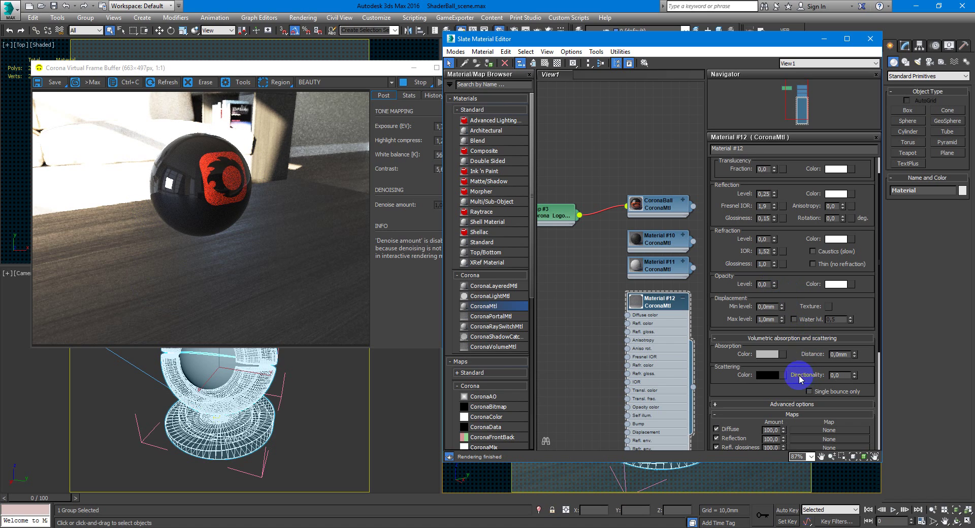
pyautogui.click(757, 375)
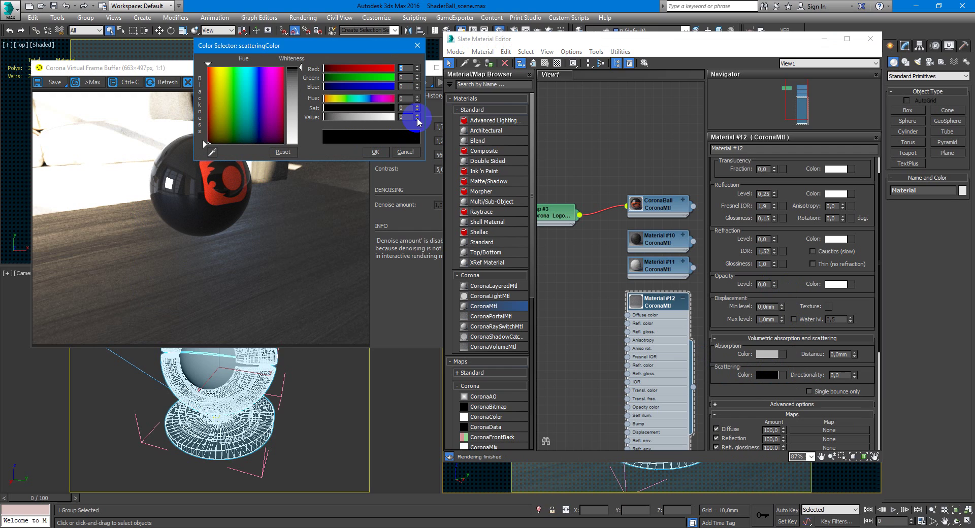
pyautogui.click(418, 116)
pyautogui.moveTo(418, 116); pyautogui.dragTo(419, 108)
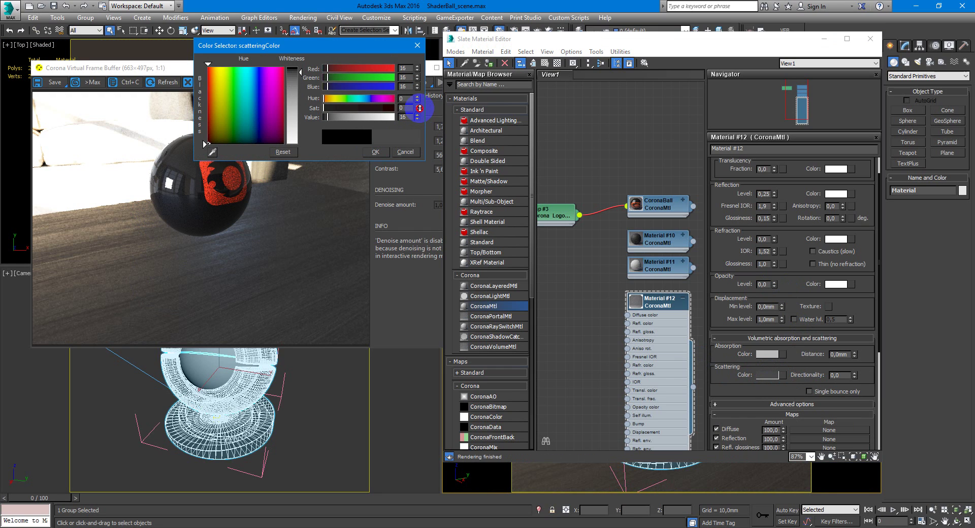
pyautogui.click(416, 119)
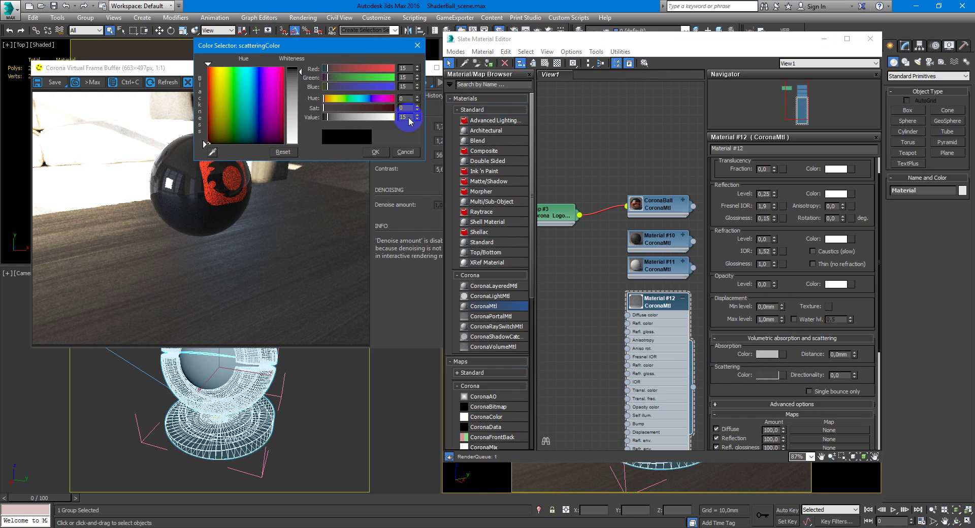
pyautogui.click(375, 152)
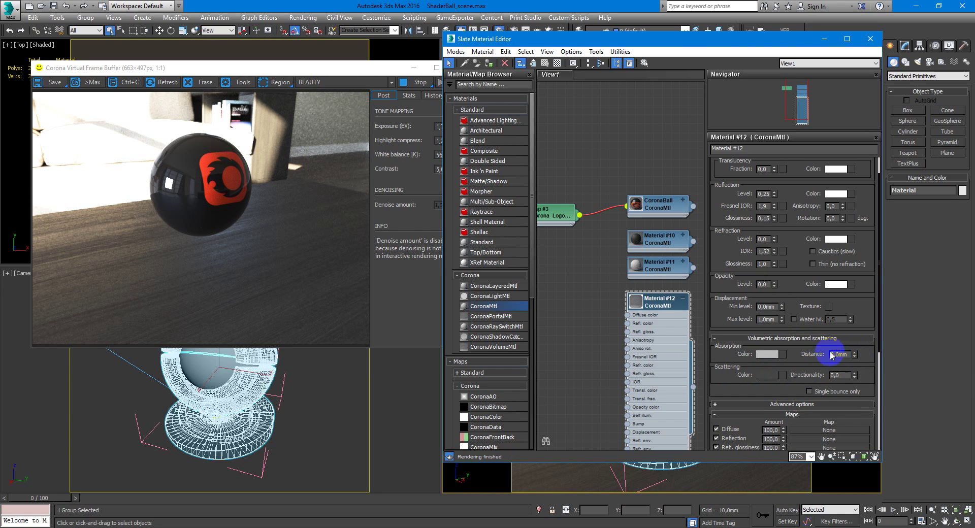
# Increase the volumetric absorption distance from 0,0mm up to 8,582mm.
pyautogui.moveTo(856, 358); pyautogui.dragTo(855, 335)
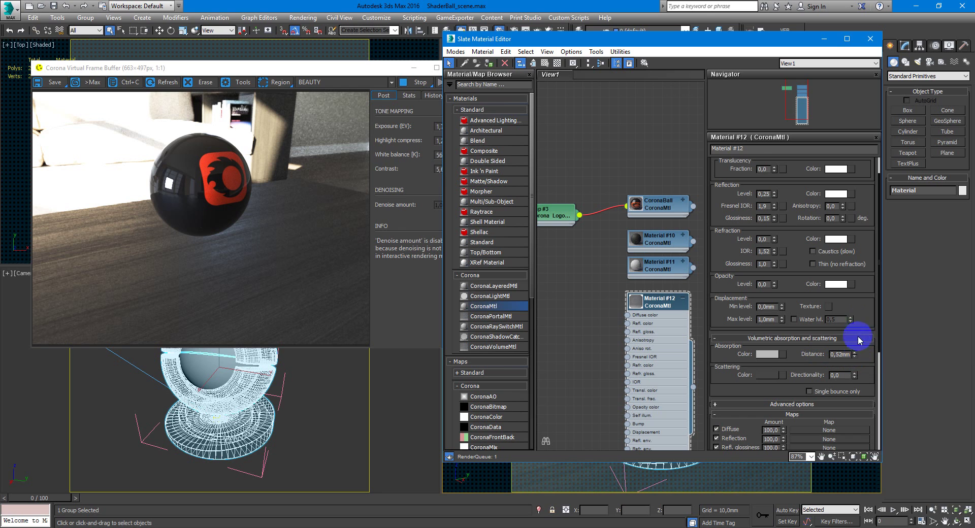
pyautogui.doubleClick(837, 358)
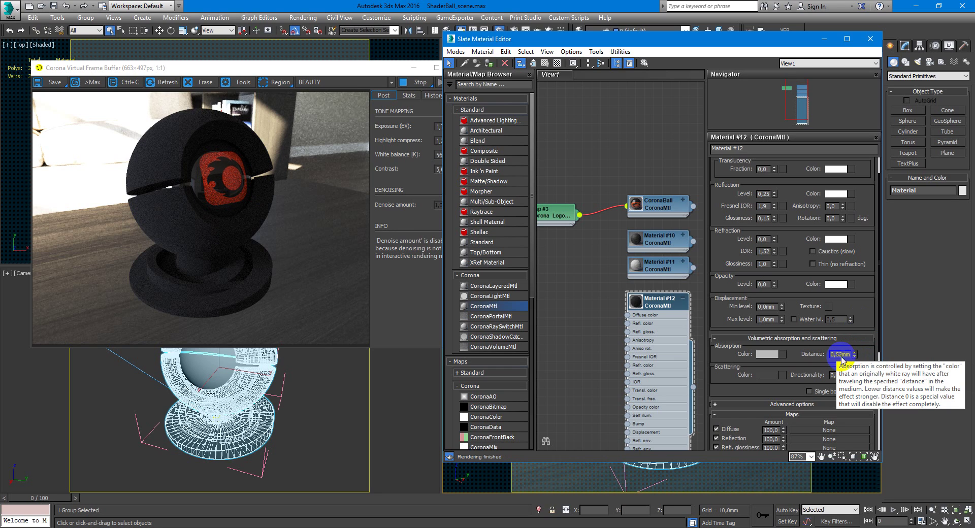
pyautogui.moveTo(857, 356)
pyautogui.mouseDown()
pyautogui.moveTo(859, 333)
pyautogui.moveTo(859, 358)
pyautogui.moveTo(853, 339)
pyautogui.mouseUp()
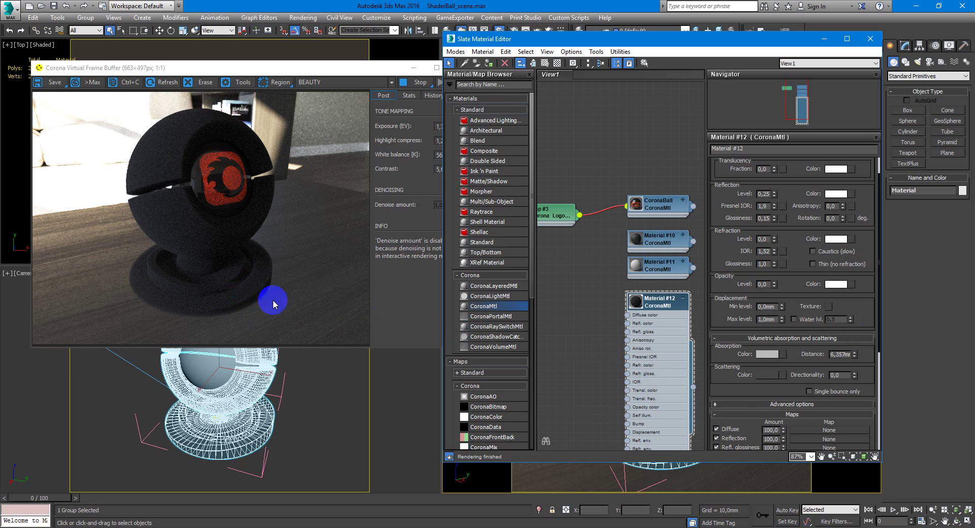
pyautogui.moveTo(855, 354); pyautogui.dragTo(858, 341)
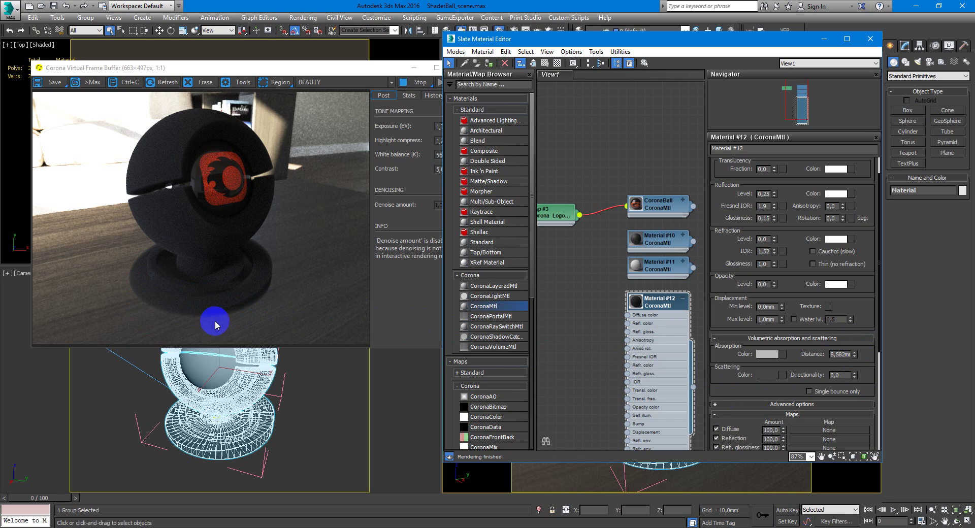
# Set the opacity level back to 1,0.
pyautogui.click(772, 285)
pyautogui.write('1')
pyautogui.press('Return')
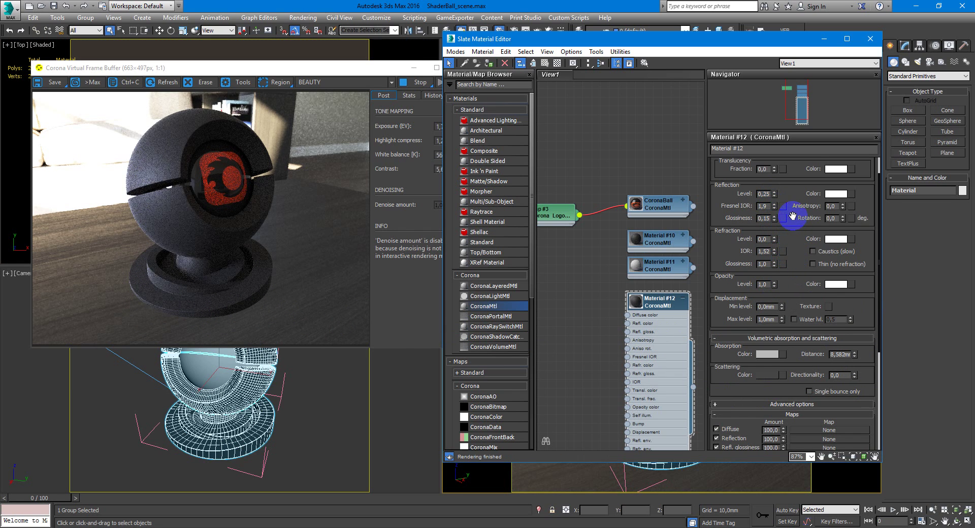
# Leave the translucency colour in Basic options set to white.
pyautogui.moveTo(792, 216); pyautogui.dragTo(797, 267)
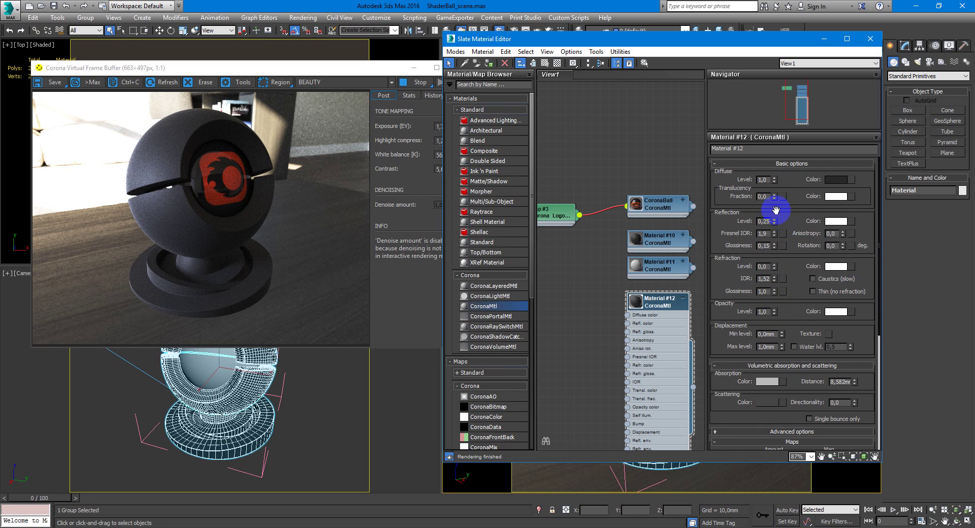
pyautogui.click(836, 197)
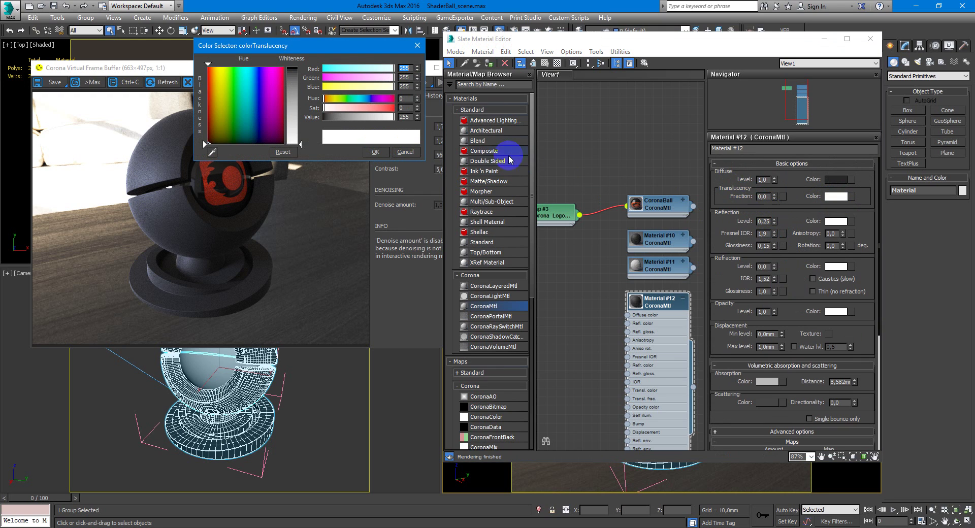
pyautogui.click(376, 153)
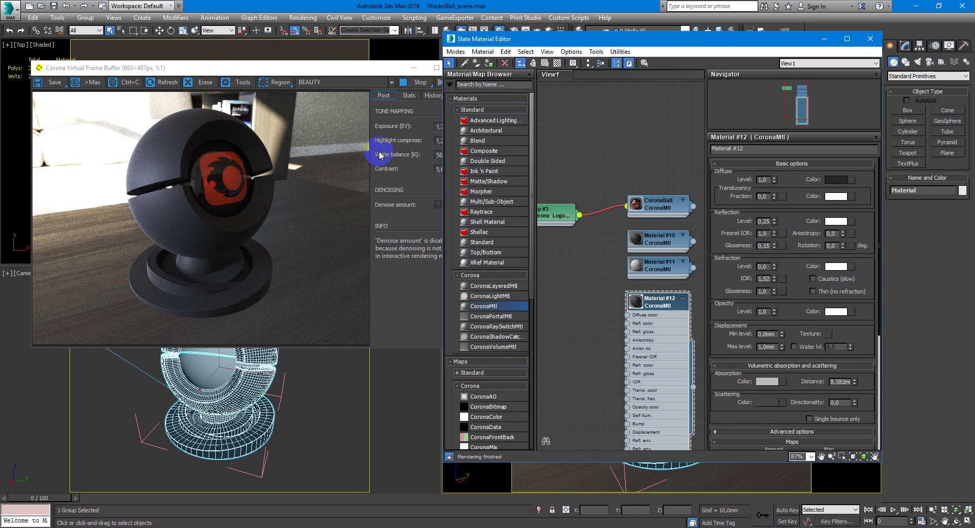
# Set translucency fraction to 0,09, then raise it step by step to 0,39.
pyautogui.doubleClick(770, 201)
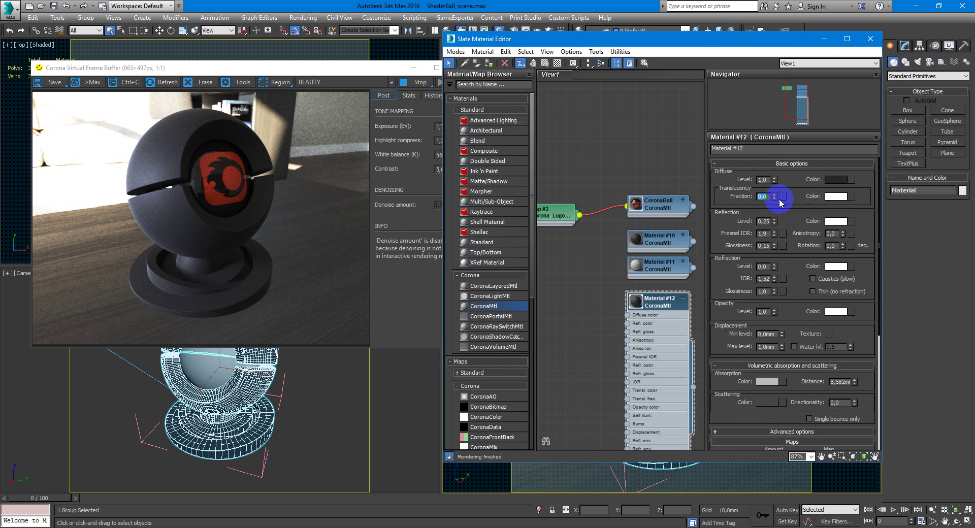
pyautogui.write('0,09')
pyautogui.press('Return')
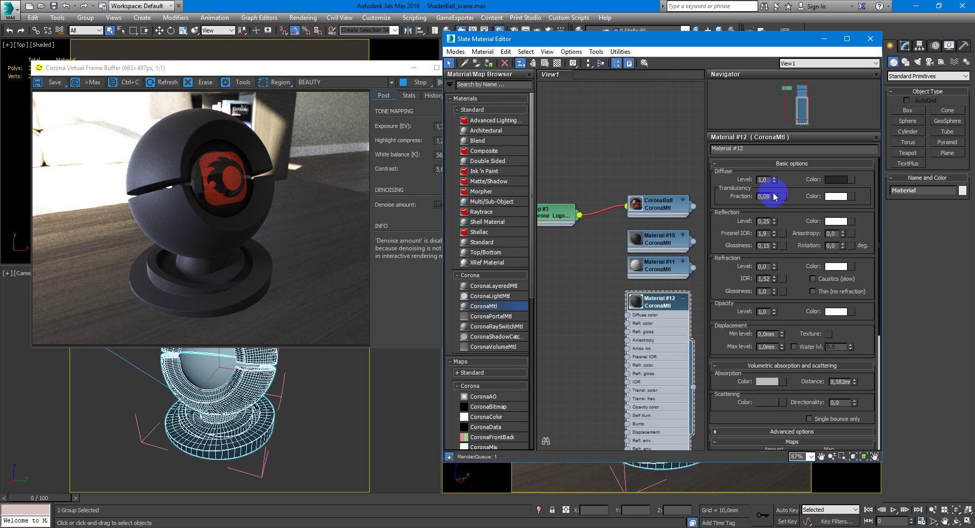
pyautogui.moveTo(775, 198); pyautogui.dragTo(777, 199)
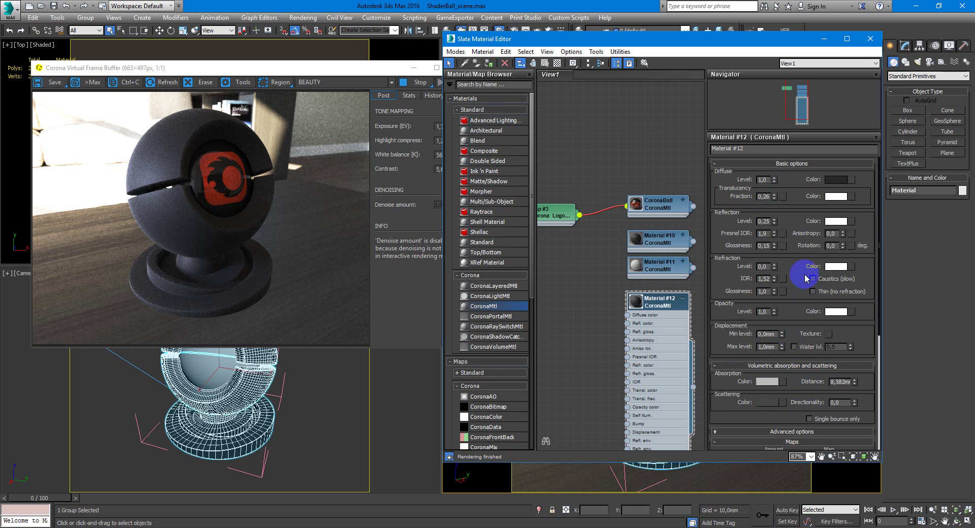
pyautogui.click(774, 195)
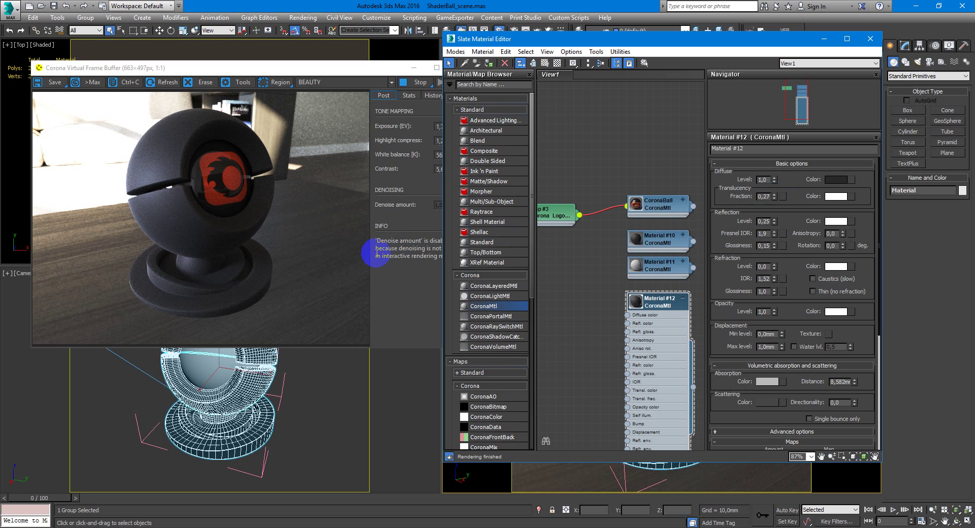
pyautogui.click(774, 194)
pyautogui.click(774, 195)
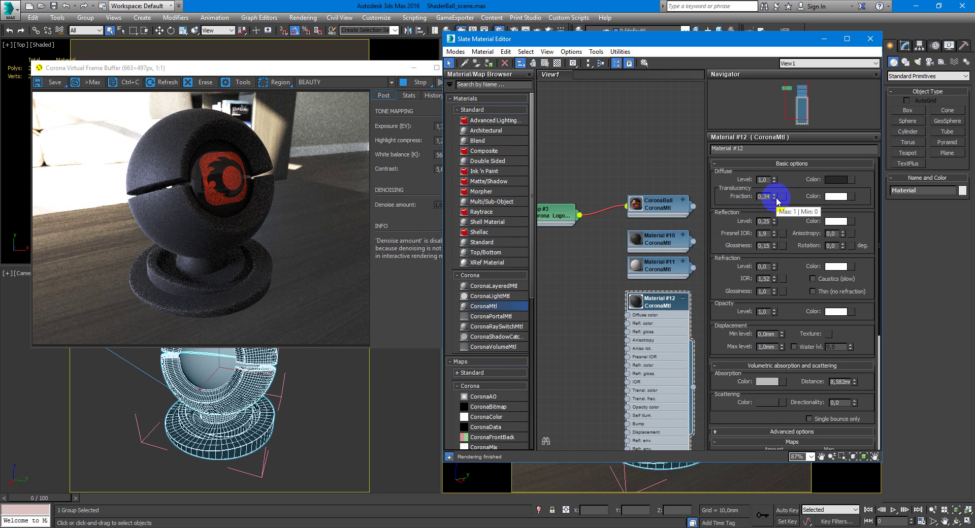
pyautogui.click(774, 195)
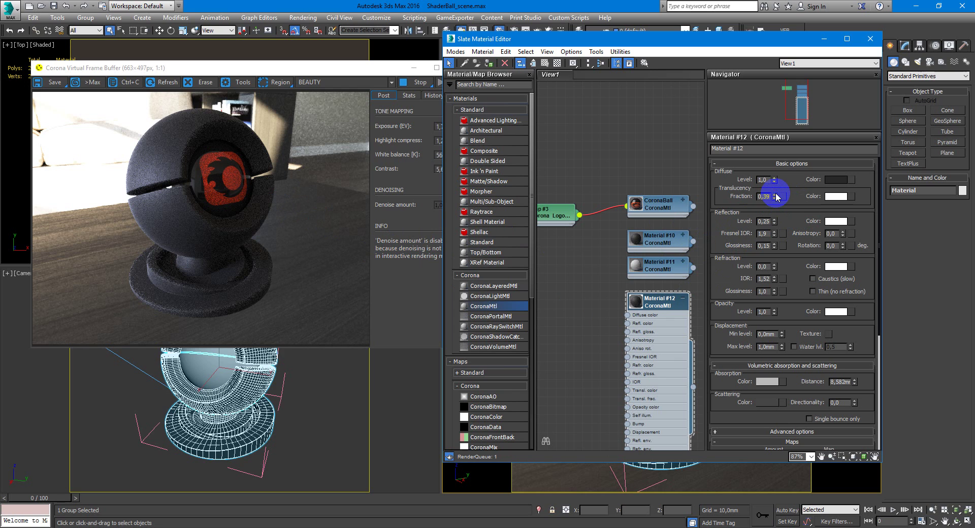